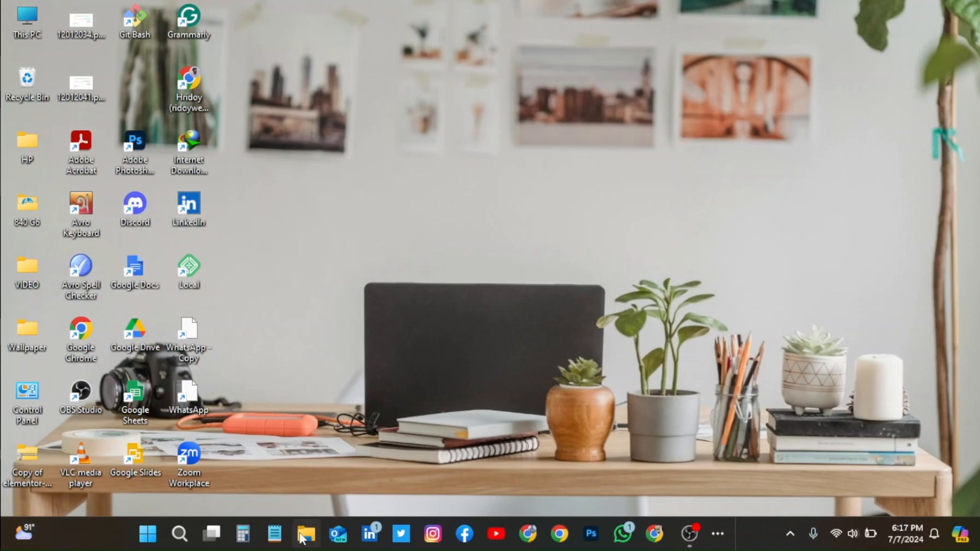
Step: Open This PC in File Explorer to view the computer's existing drives
click(305, 534)
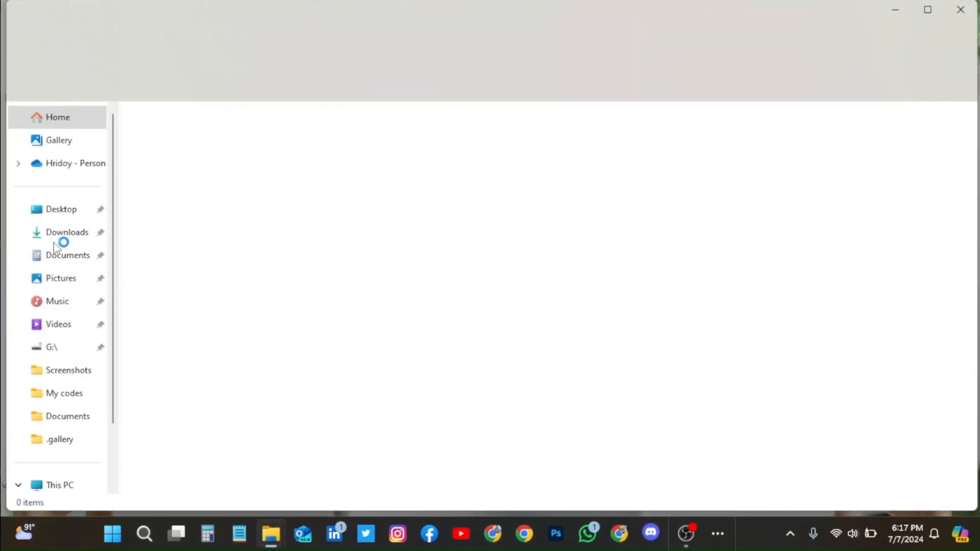
scroll(55, 370, down, 2)
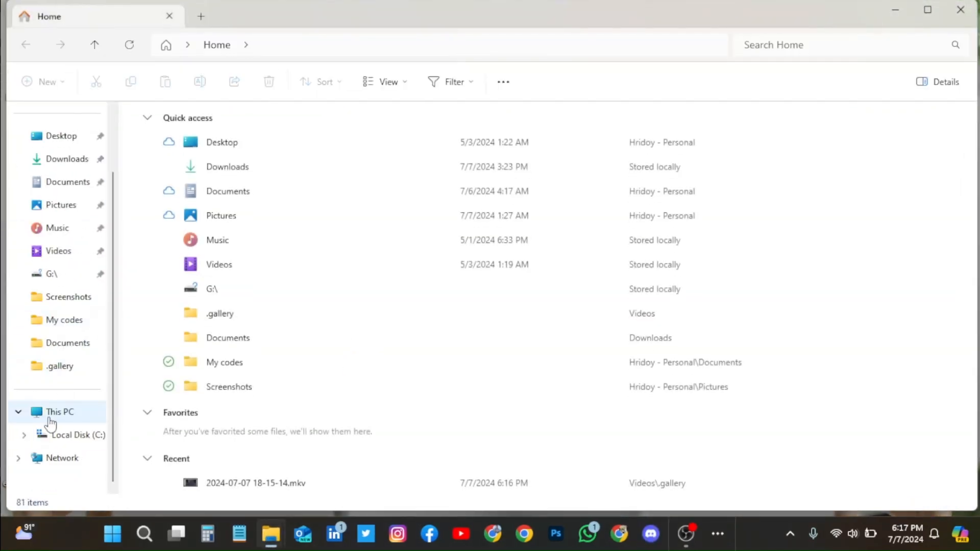
click(49, 413)
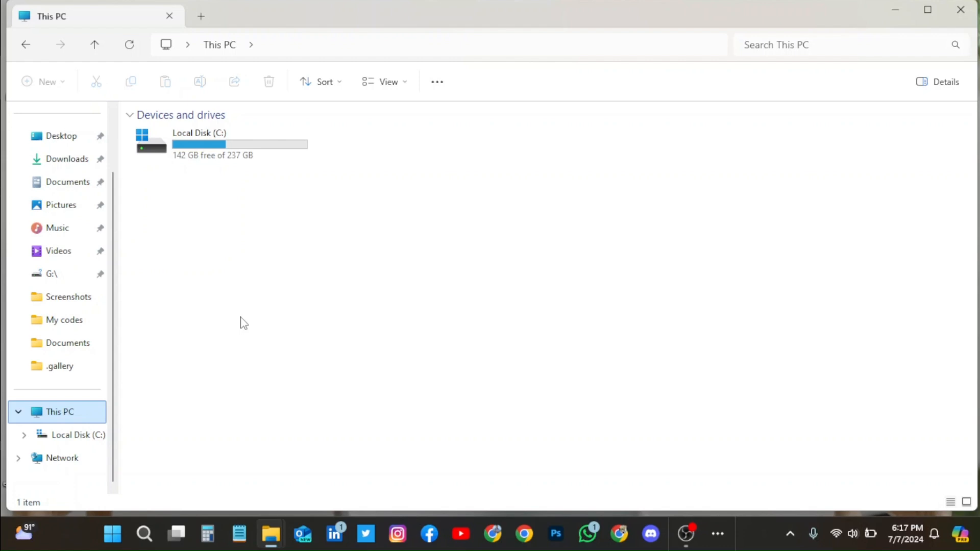
Step: Launch Disk Management by running diskmgmt.msc from the Run dialog
key(super+r)
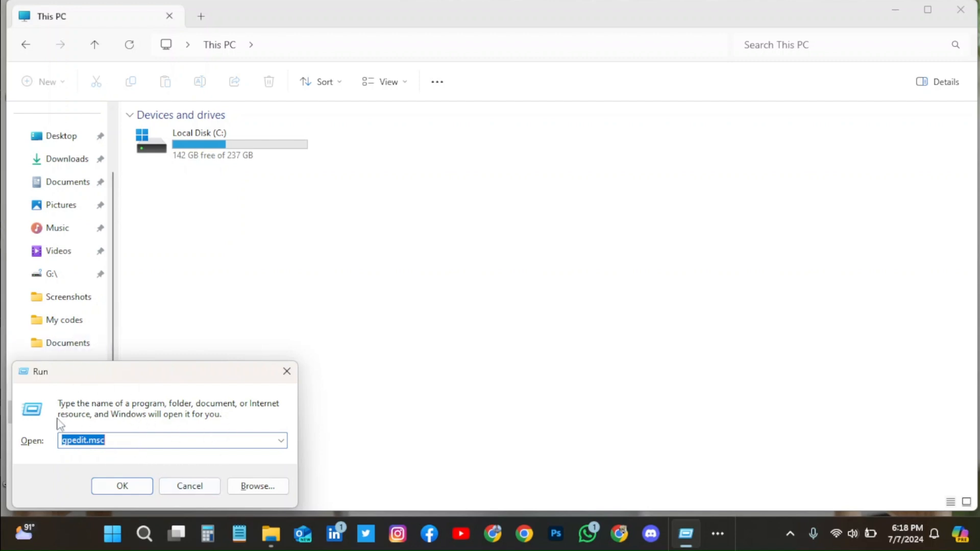
click(109, 441)
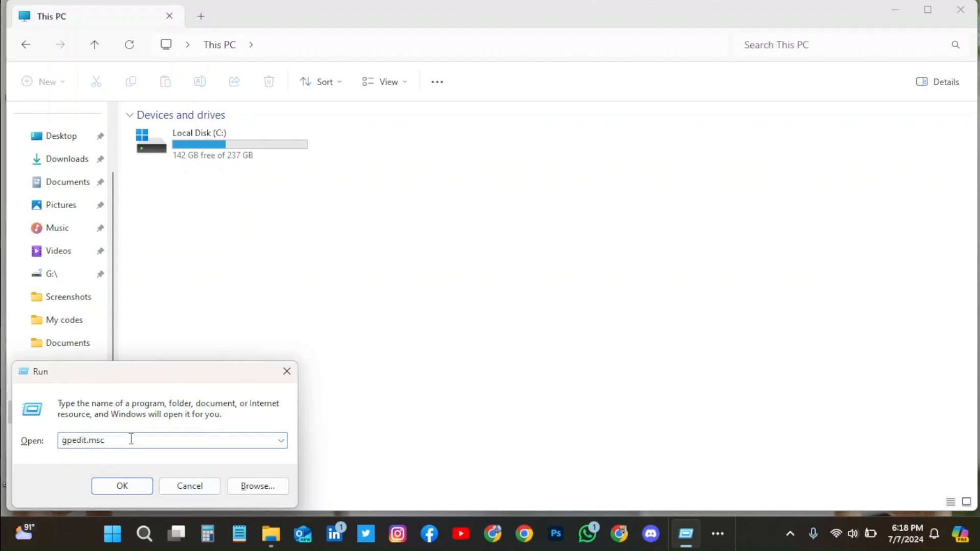
key(BackSpace)
key(BackSpace)
key(BackSpace)
key(BackSpace)
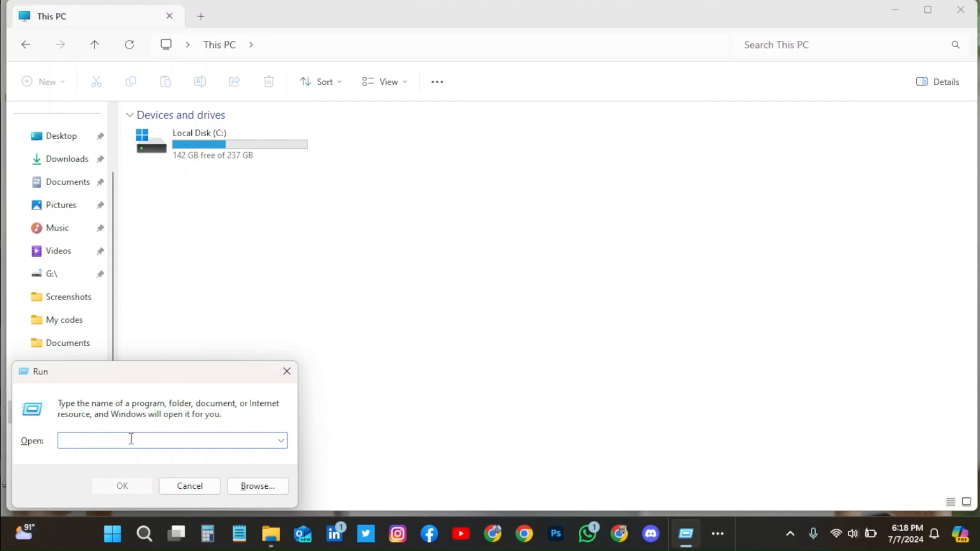
text(diskmgmt.msc)
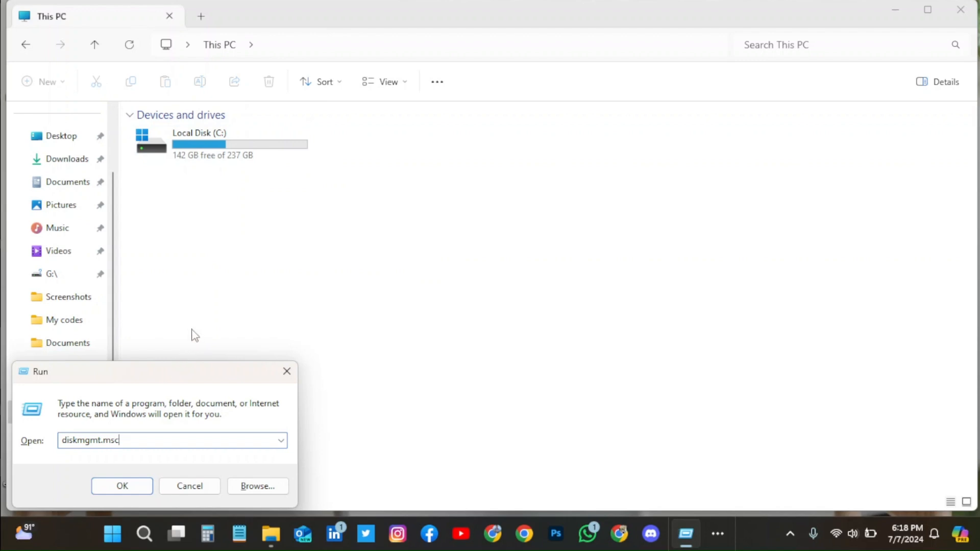
click(123, 485)
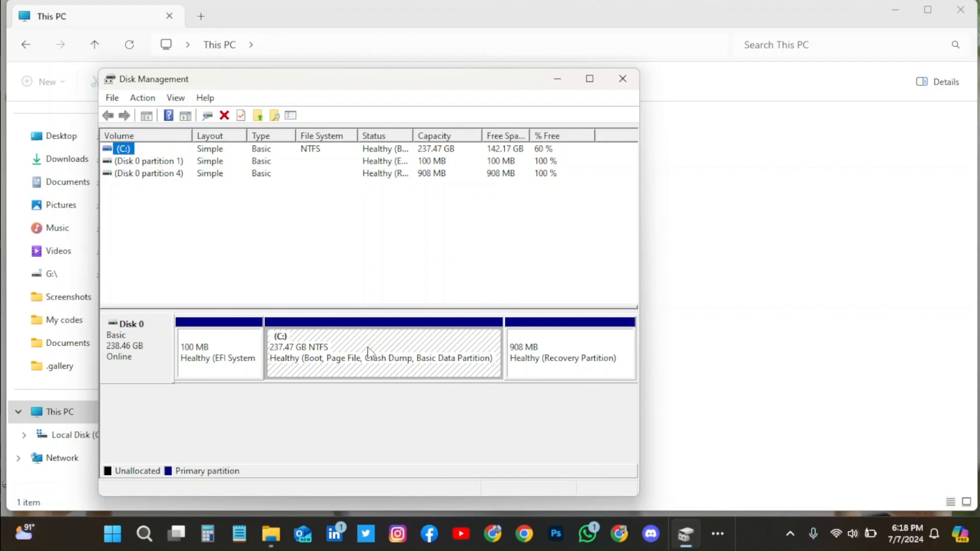
Step: Shrink the C: volume by 20000 MB to free up unallocated space
right_click(327, 356)
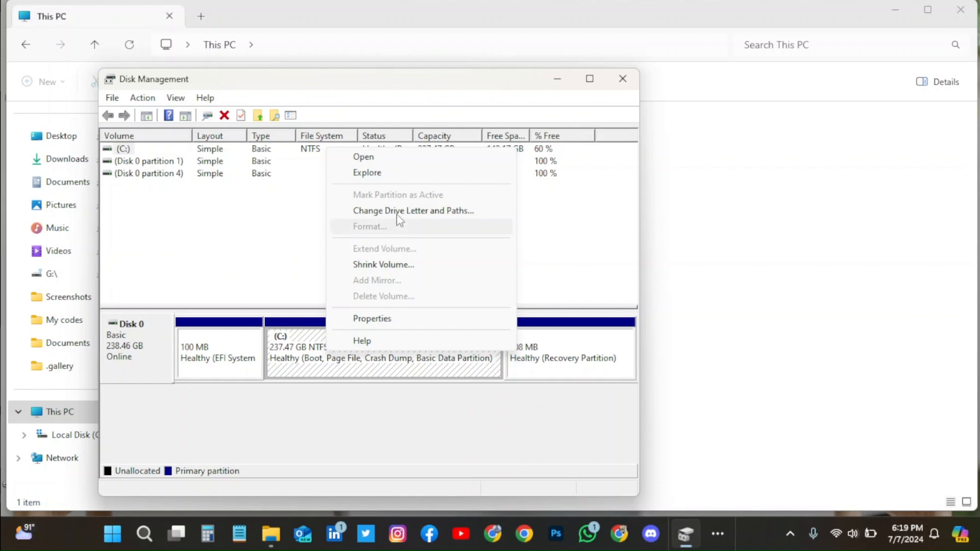
click(390, 265)
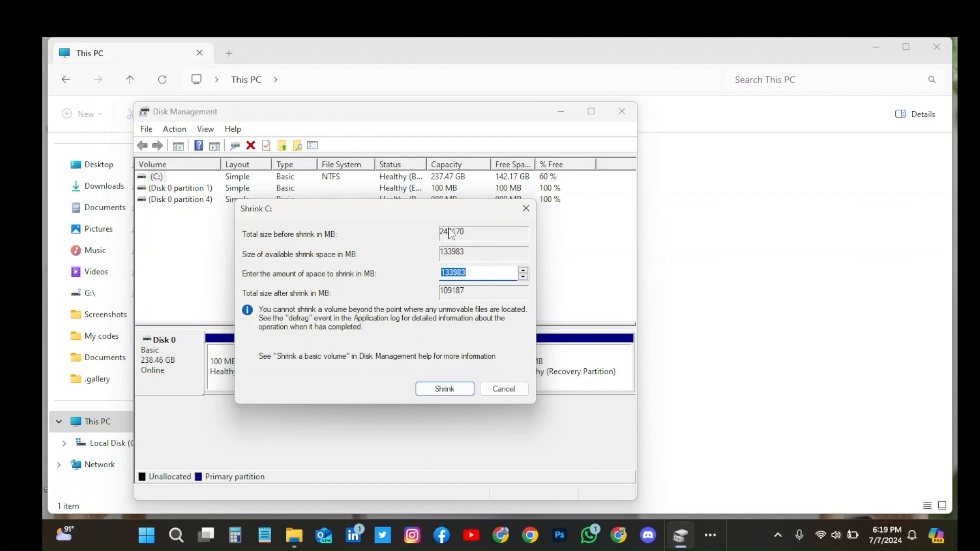
key(Right)
key(BackSpace)
key(BackSpace)
key(BackSpace)
key(BackSpace)
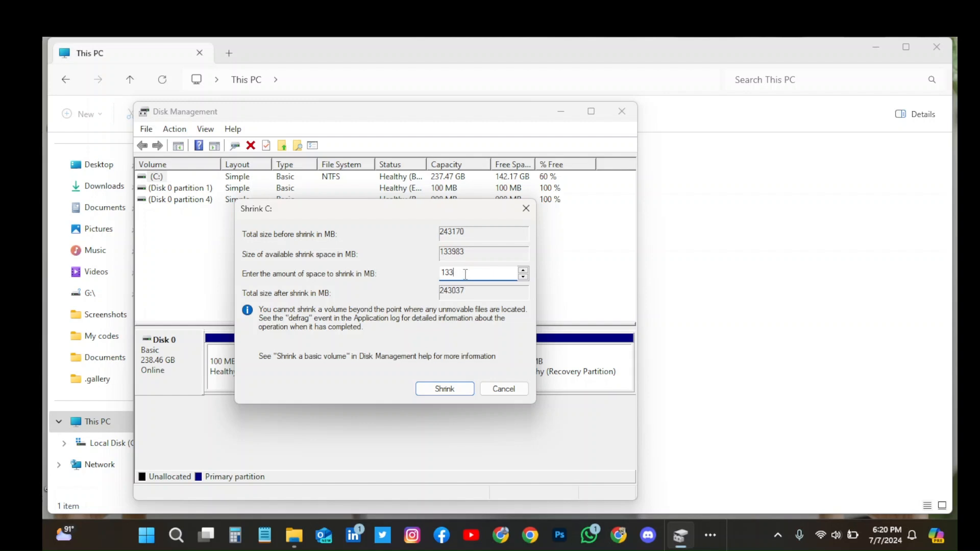
key(BackSpace)
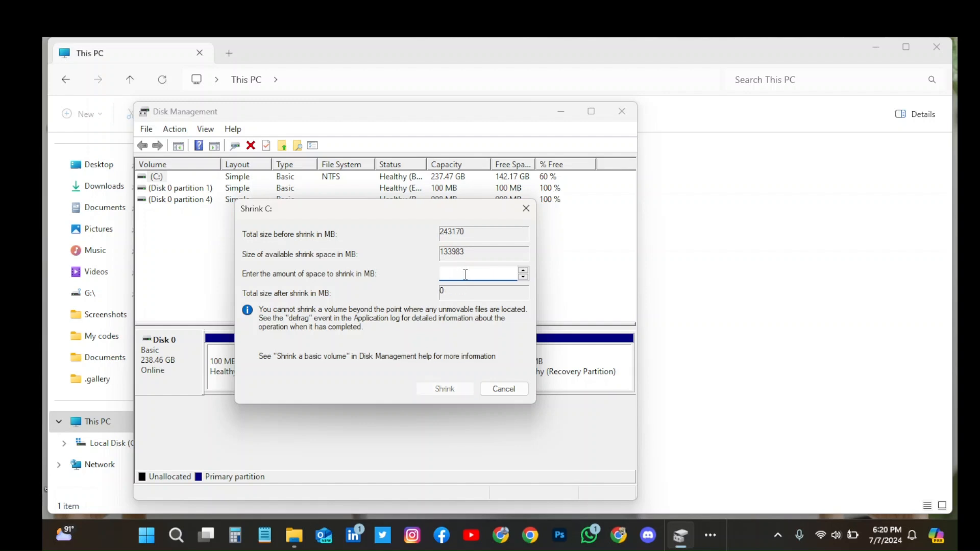
text(2)
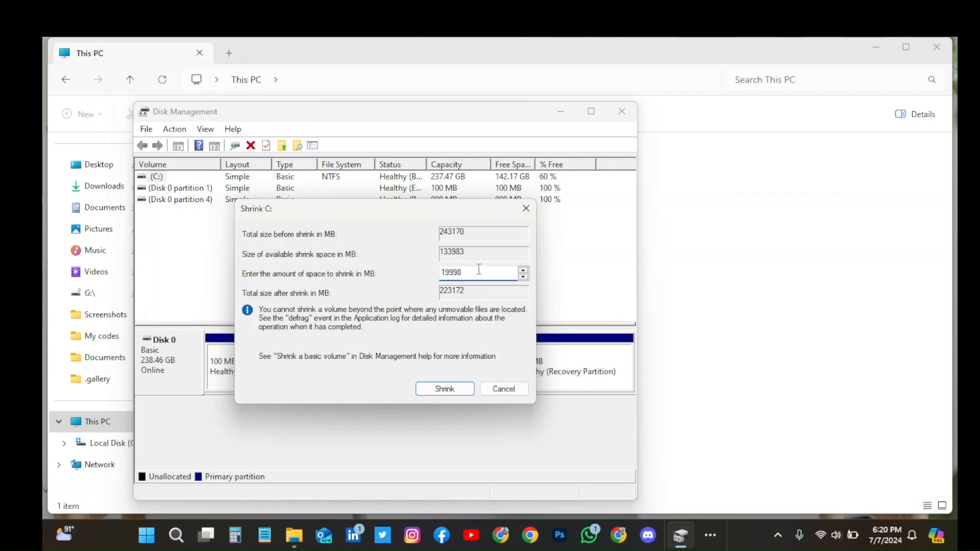
key(BackSpace)
key(BackSpace)
key(BackSpace)
key(BackSpace)
key(BackSpace)
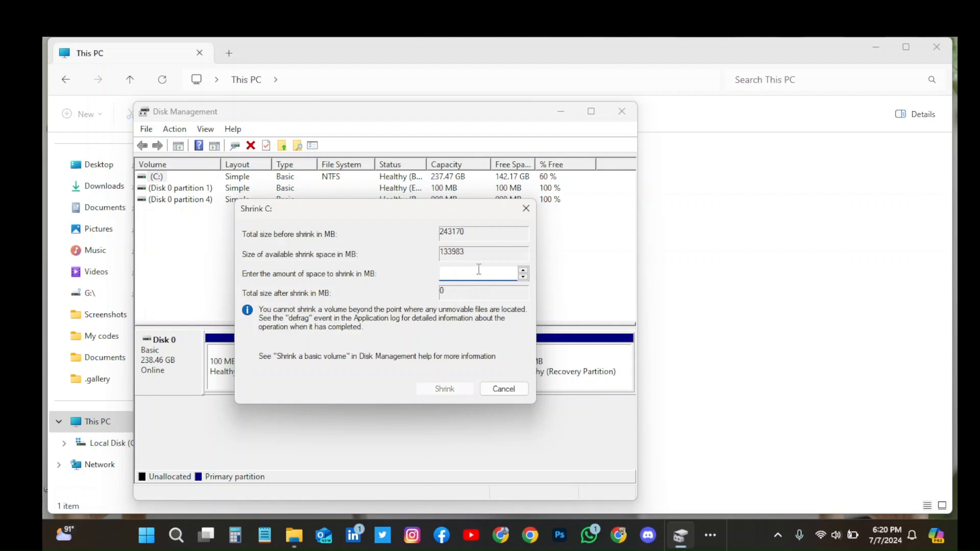
text(2)
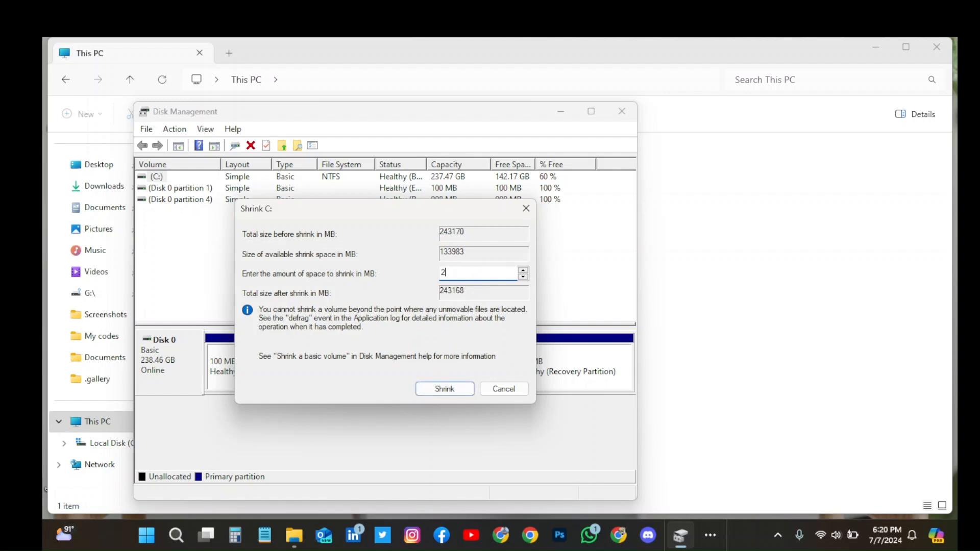
text(0000)
click(444, 389)
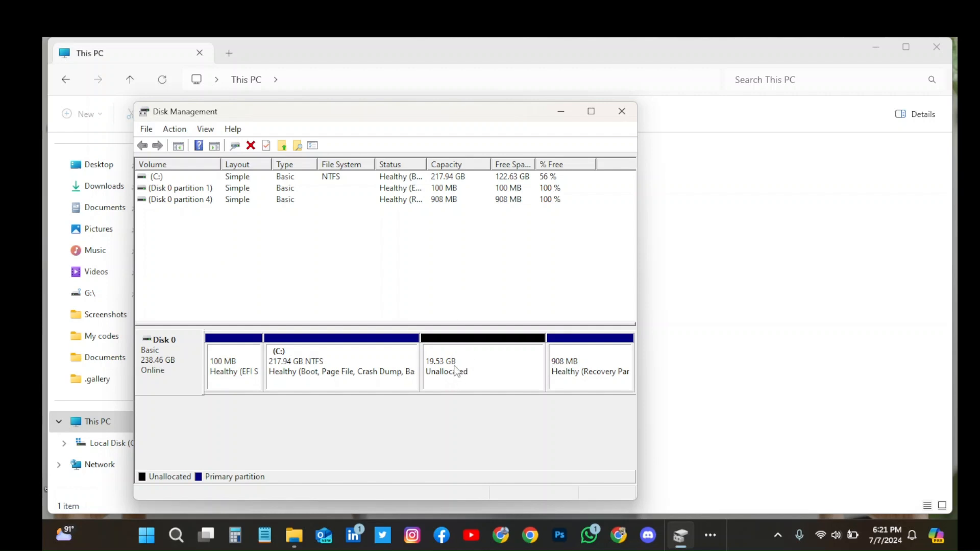
Step: Set up a new simple volume in the unallocated space with a size of 19999 MB and drive letter D
right_click(483, 374)
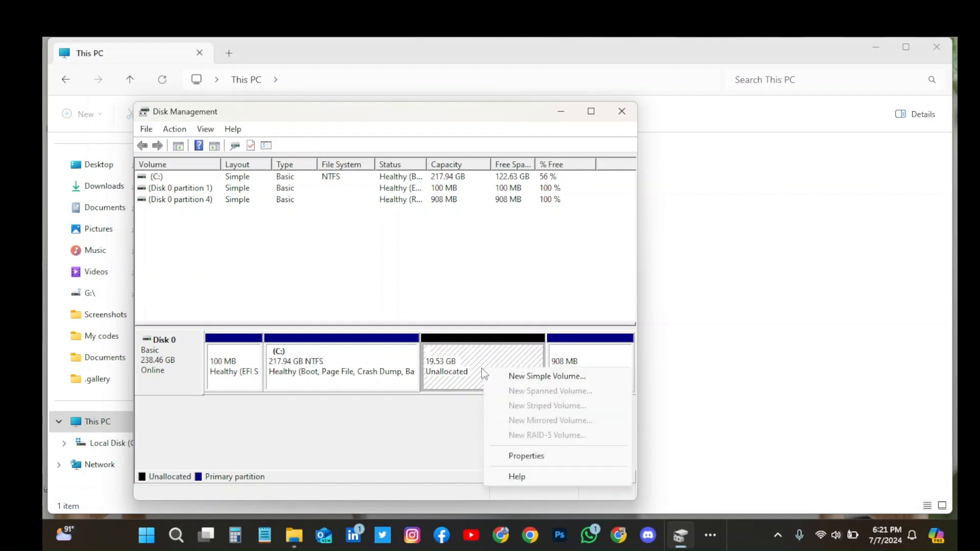
click(531, 377)
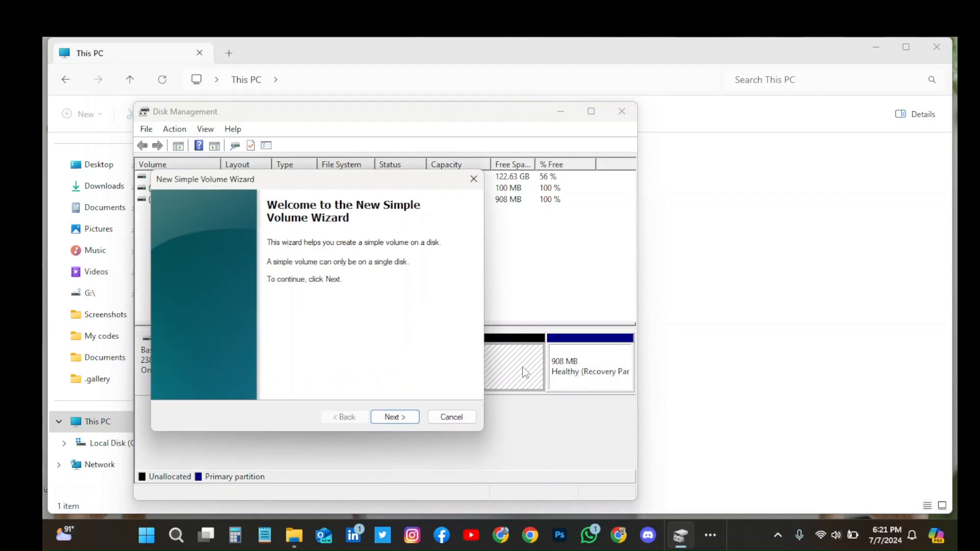
click(414, 421)
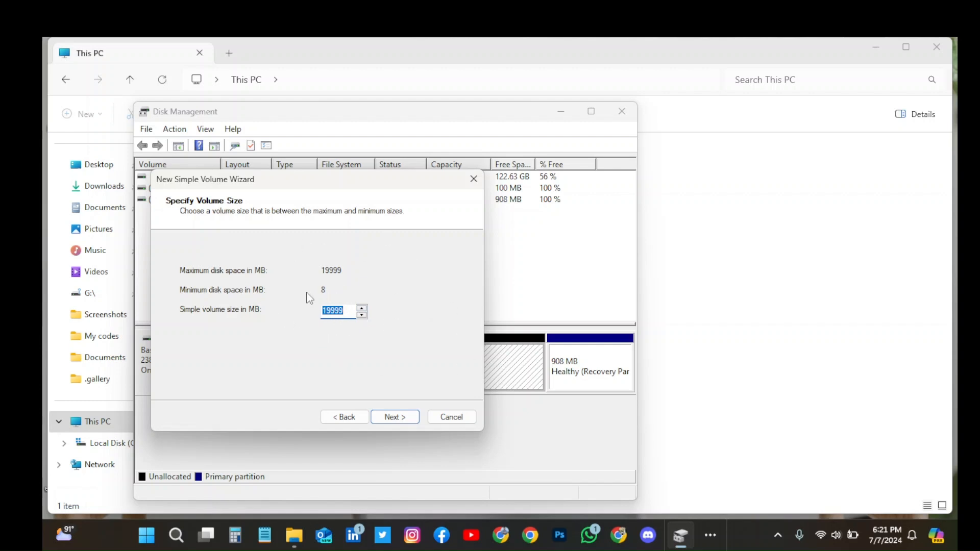
click(405, 417)
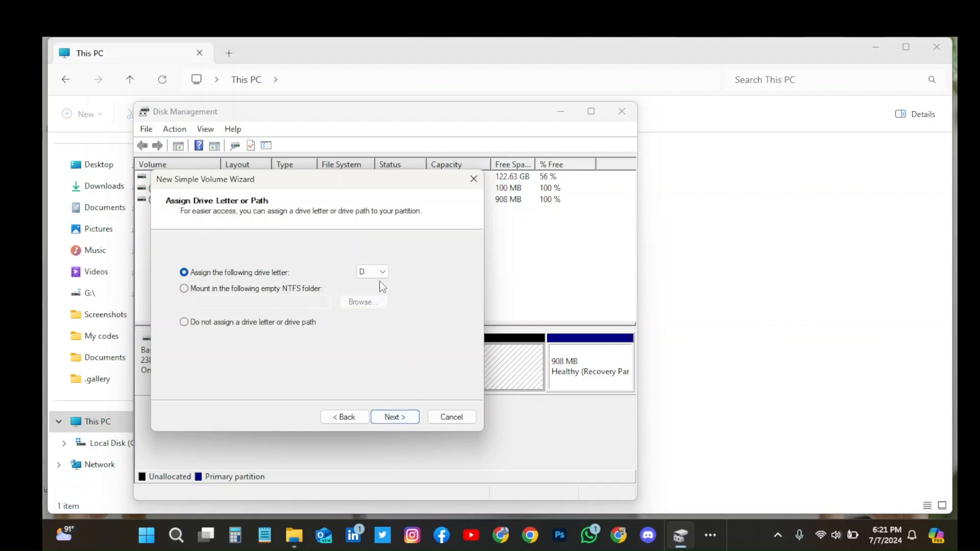
click(403, 419)
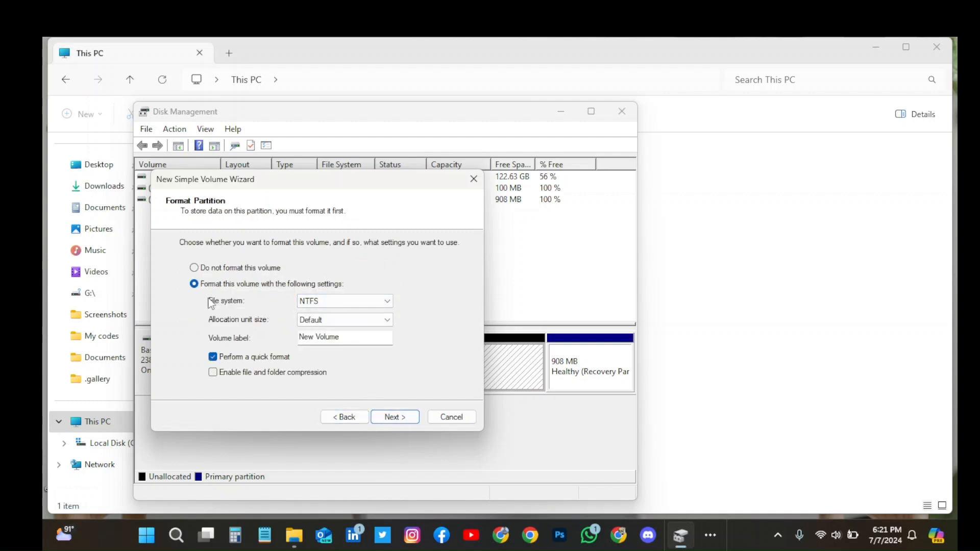
Step: Create the volume with a quick NTFS format, default allocation unit size and the label New Volume
click(356, 300)
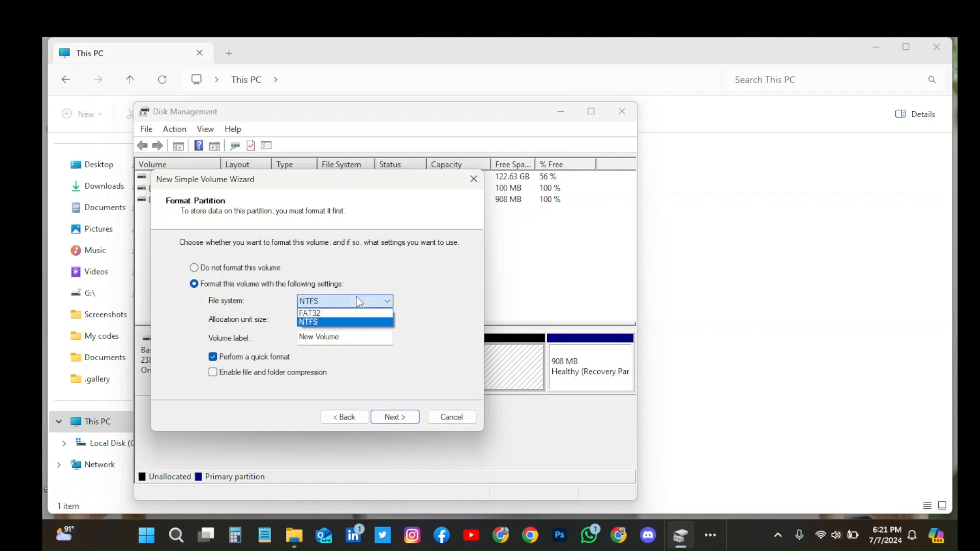
click(319, 322)
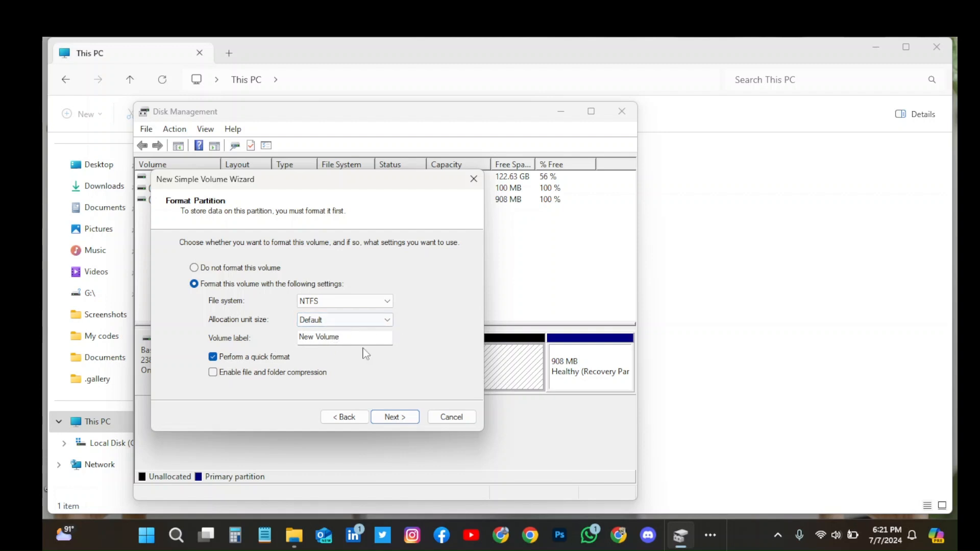
click(402, 418)
click(395, 417)
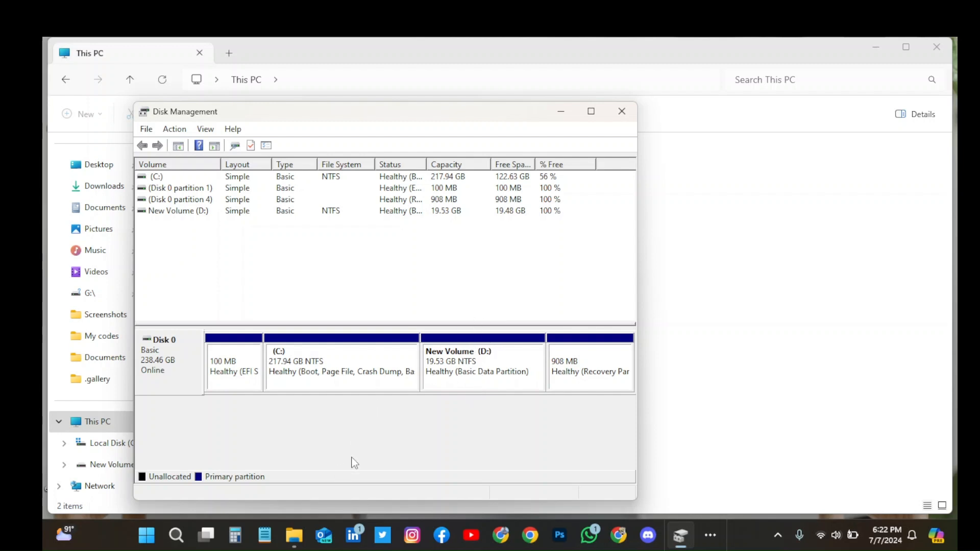
Step: Switch to the File Explorer Home window and open This PC to check the drive list for the new volume
mouse_move(295, 541)
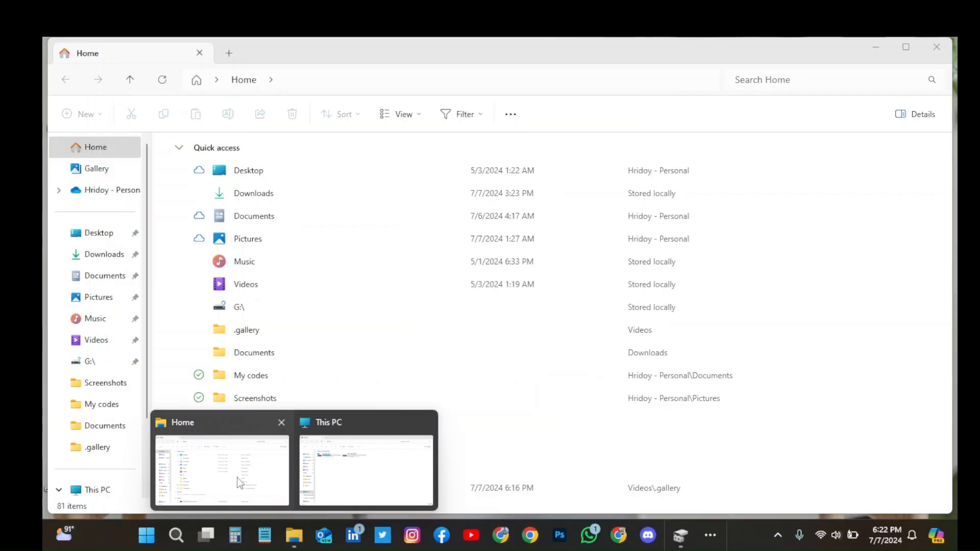
click(238, 482)
scroll(143, 459, down, 3)
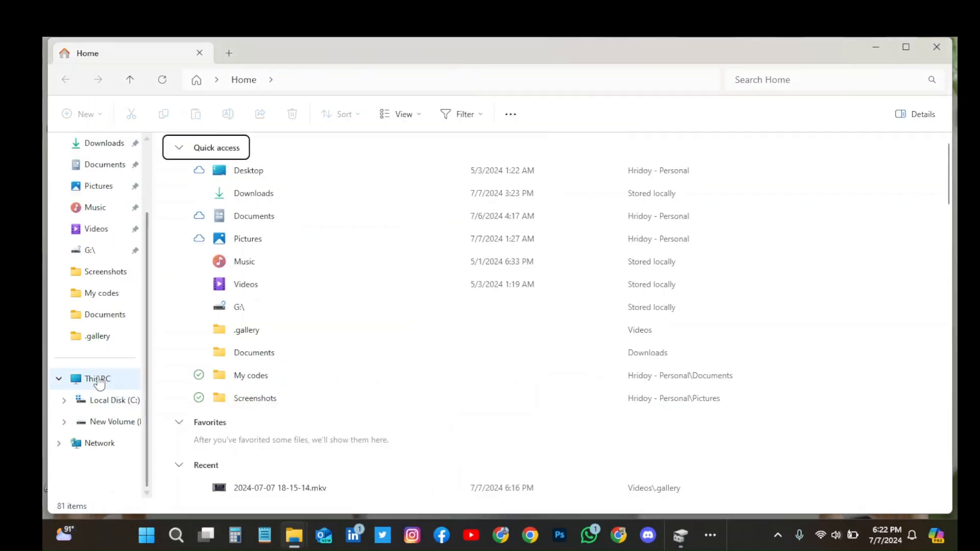
click(97, 379)
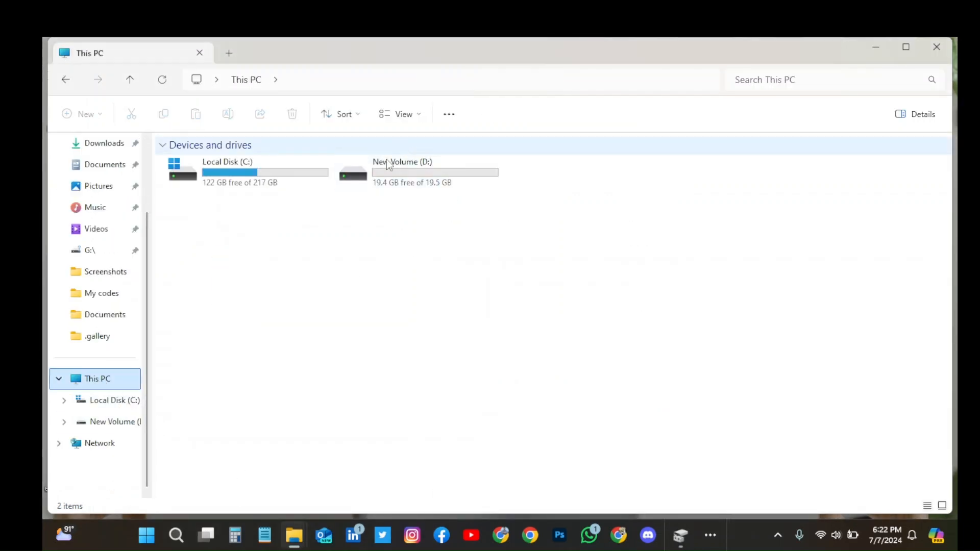